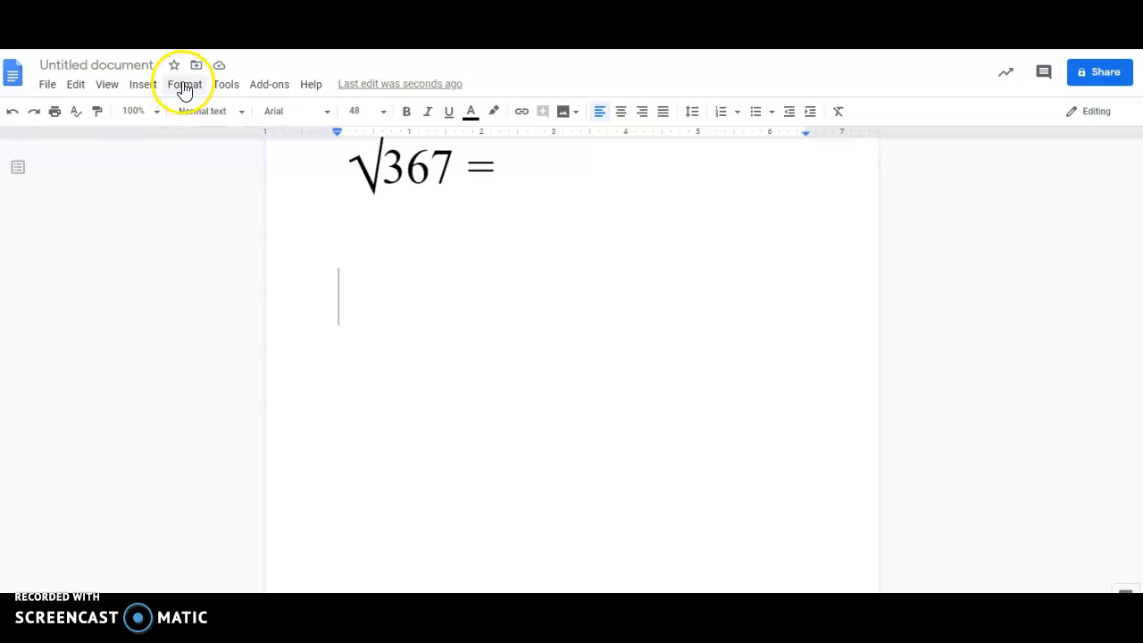
- Insert a new drawing containing a text box with the number 89,100
left_click(140, 86)
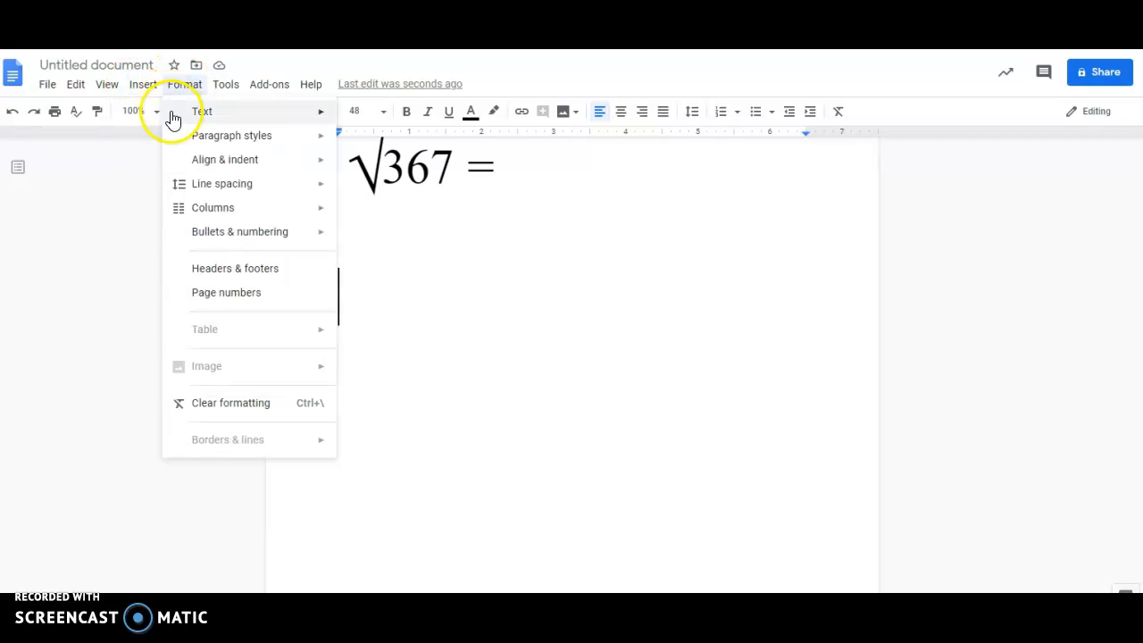
mouse_move(152, 170)
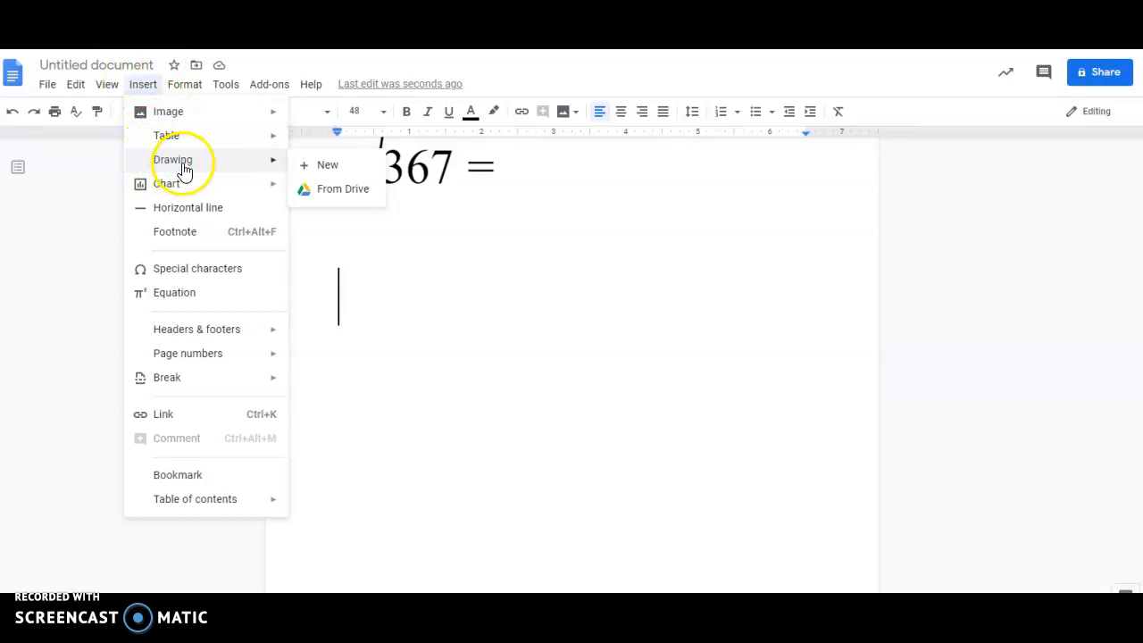
left_click(312, 171)
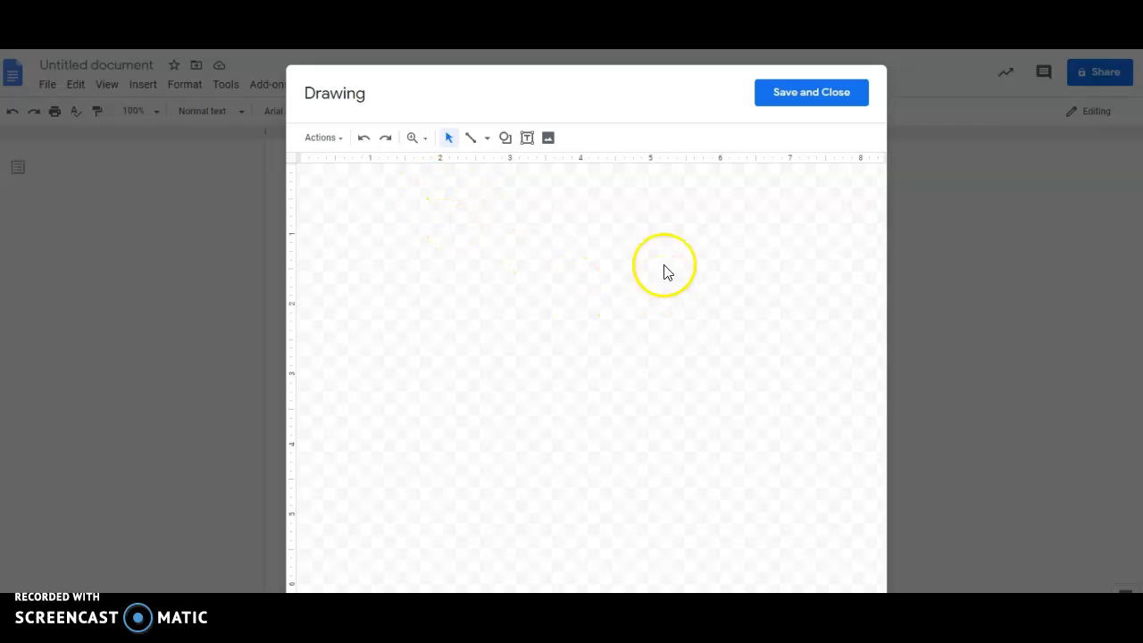
left_click(527, 137)
left_click_drag(392, 227, 677, 320)
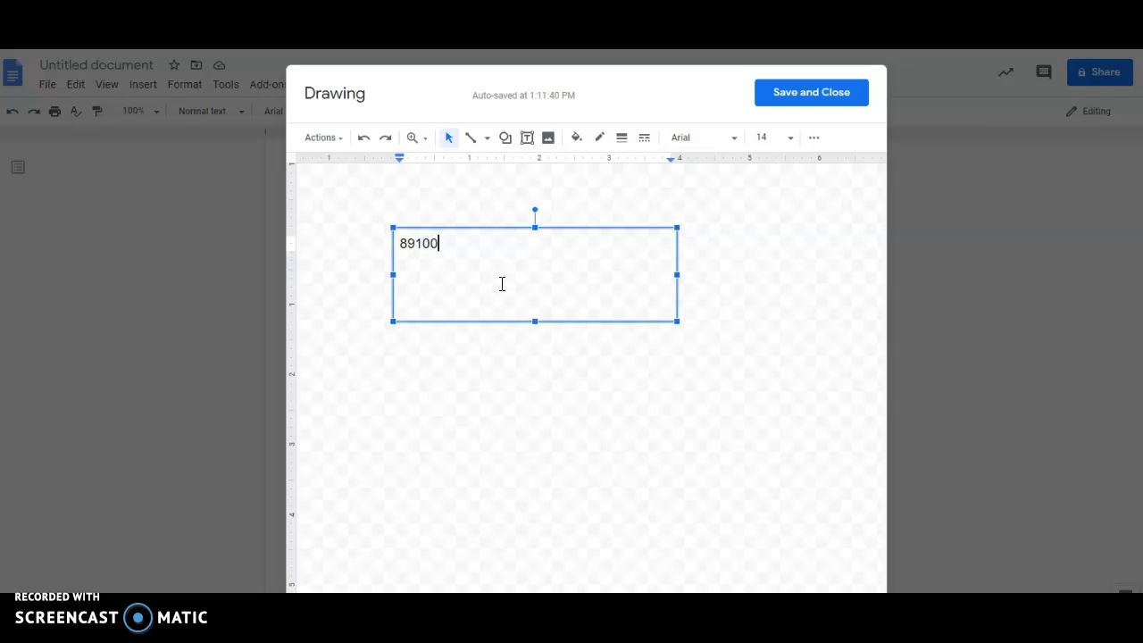
left_click(412, 245)
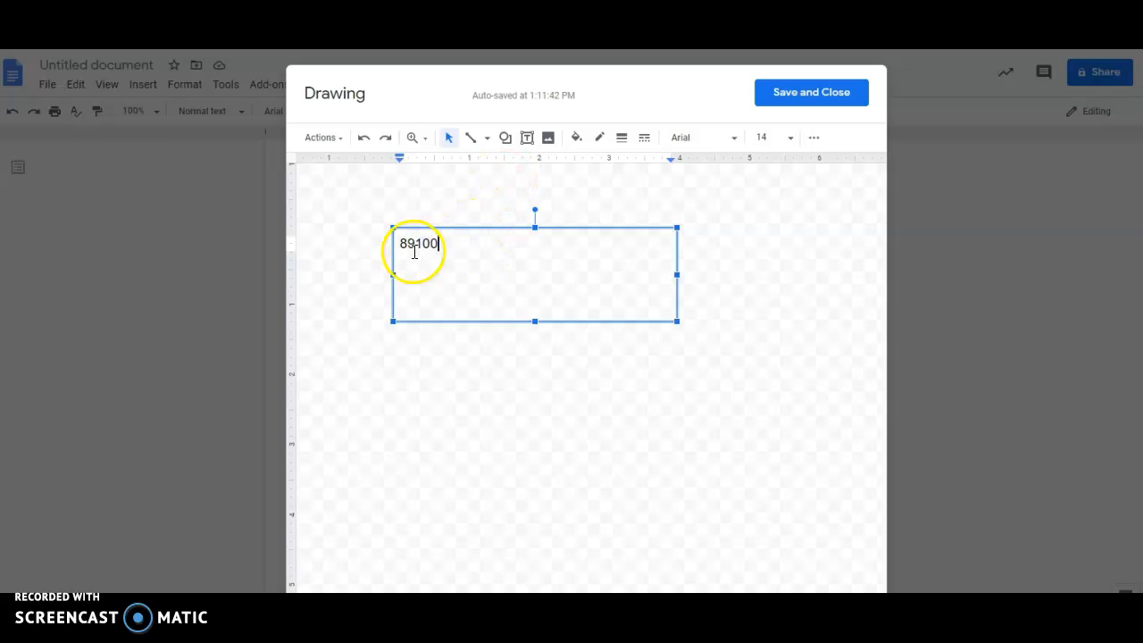
left_click(413, 244)
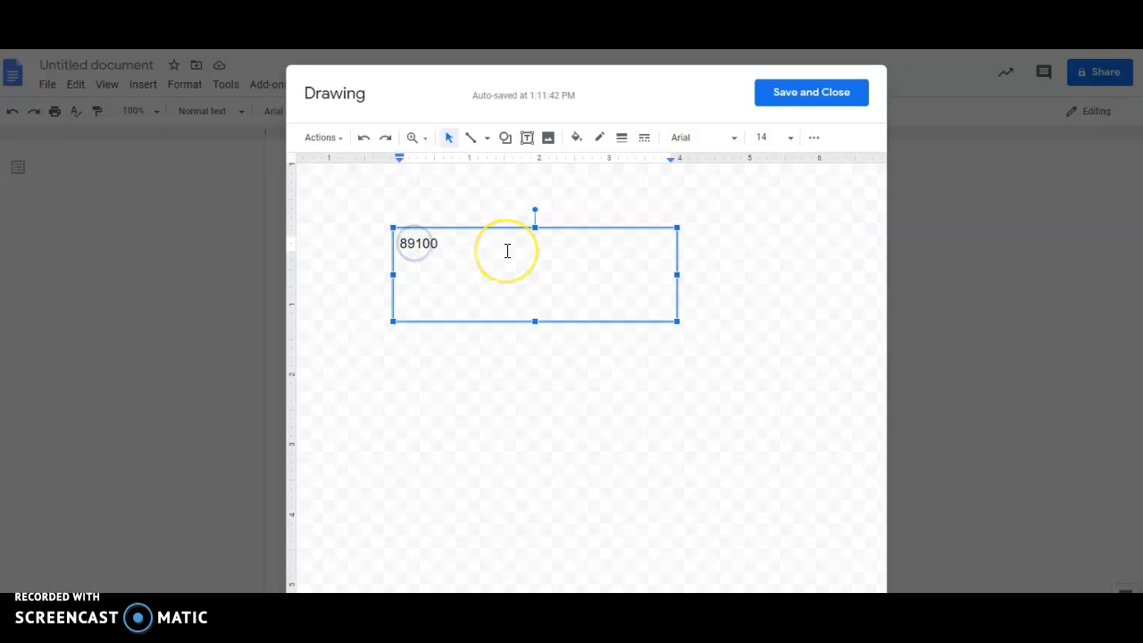
- Set the number's font size to 60 and narrow the text box to fit around it
left_click_drag(594, 247, 418, 228)
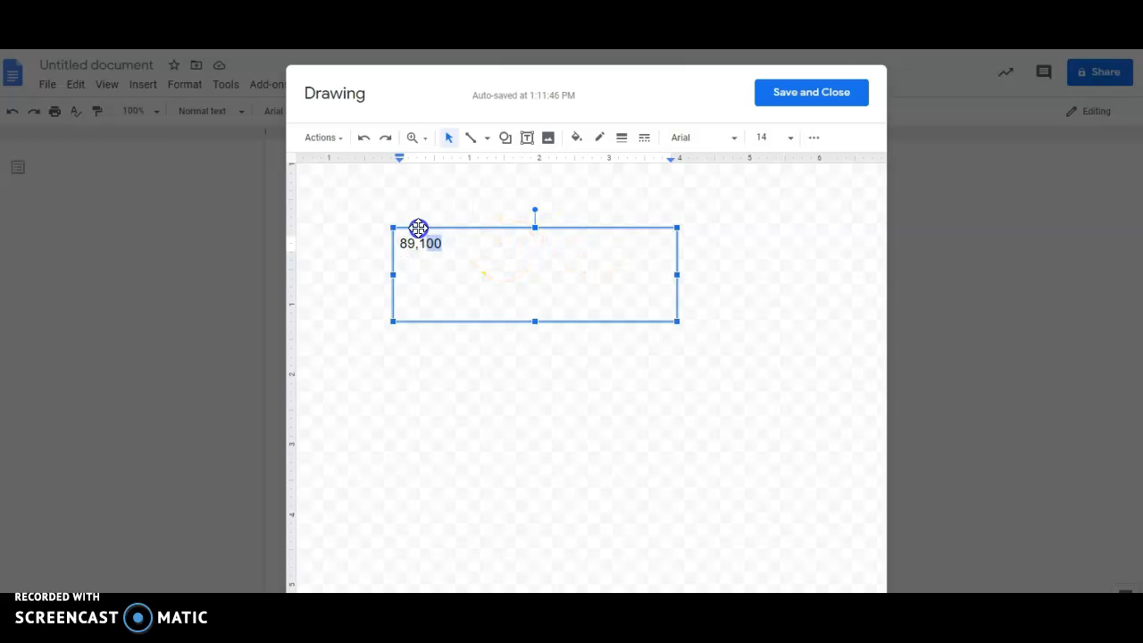
left_click(790, 139)
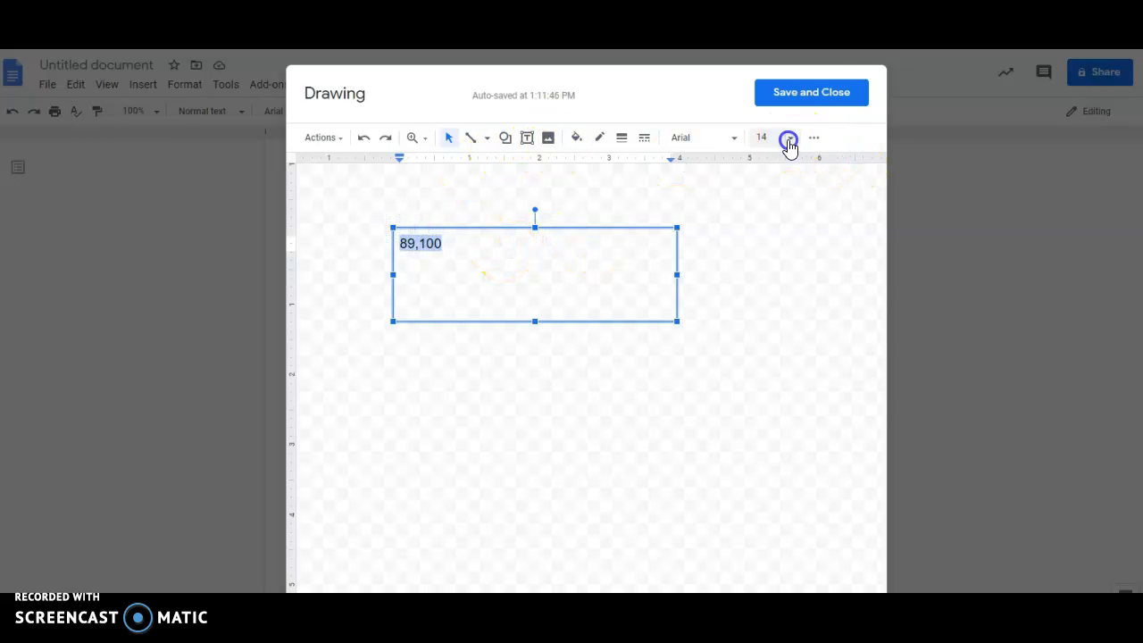
left_click(768, 403)
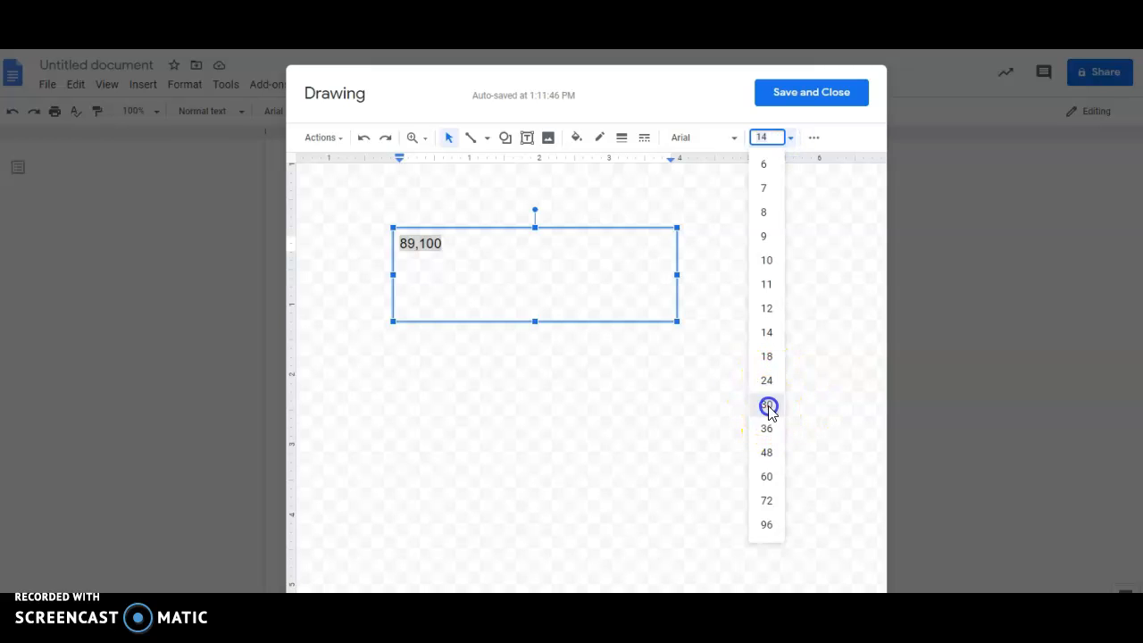
left_click(790, 139)
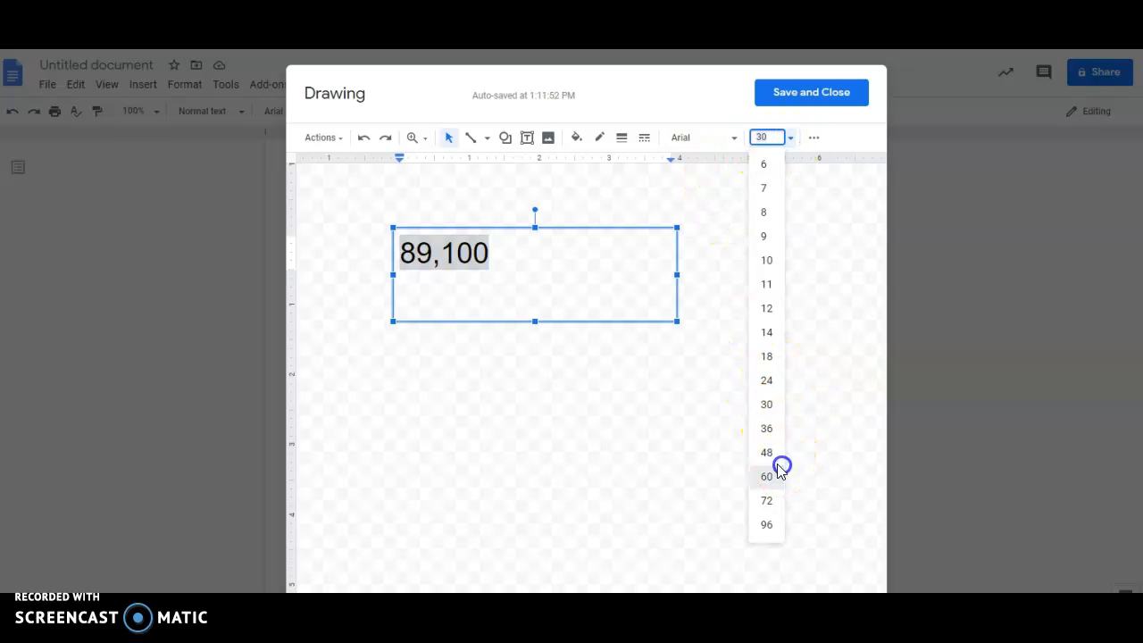
left_click(779, 468)
left_click_drag(677, 319, 593, 318)
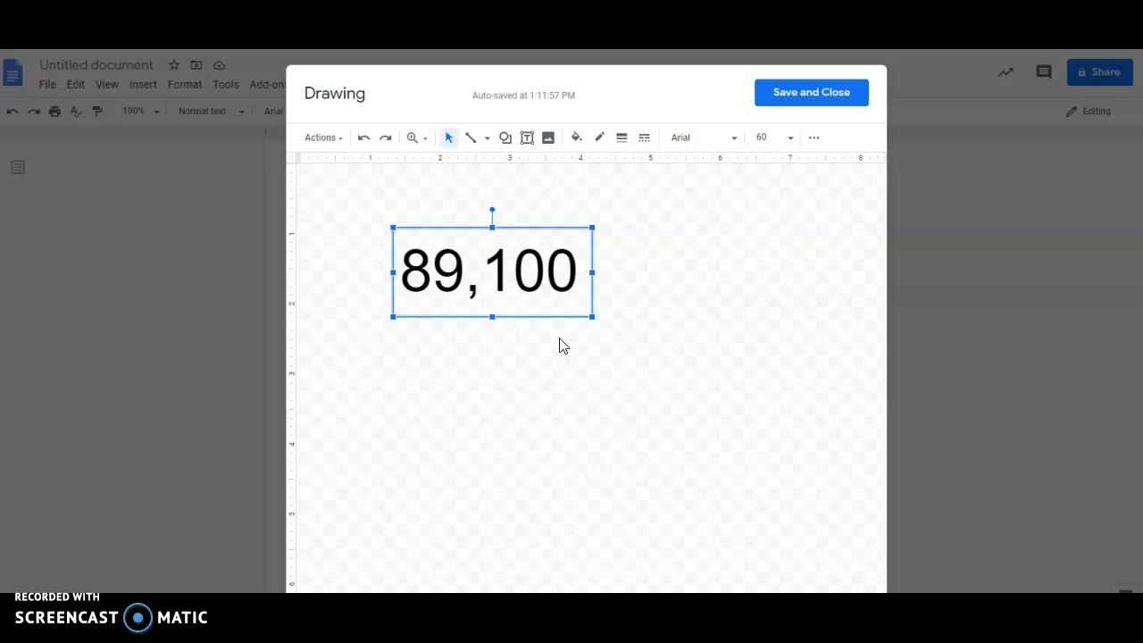
left_click(560, 338)
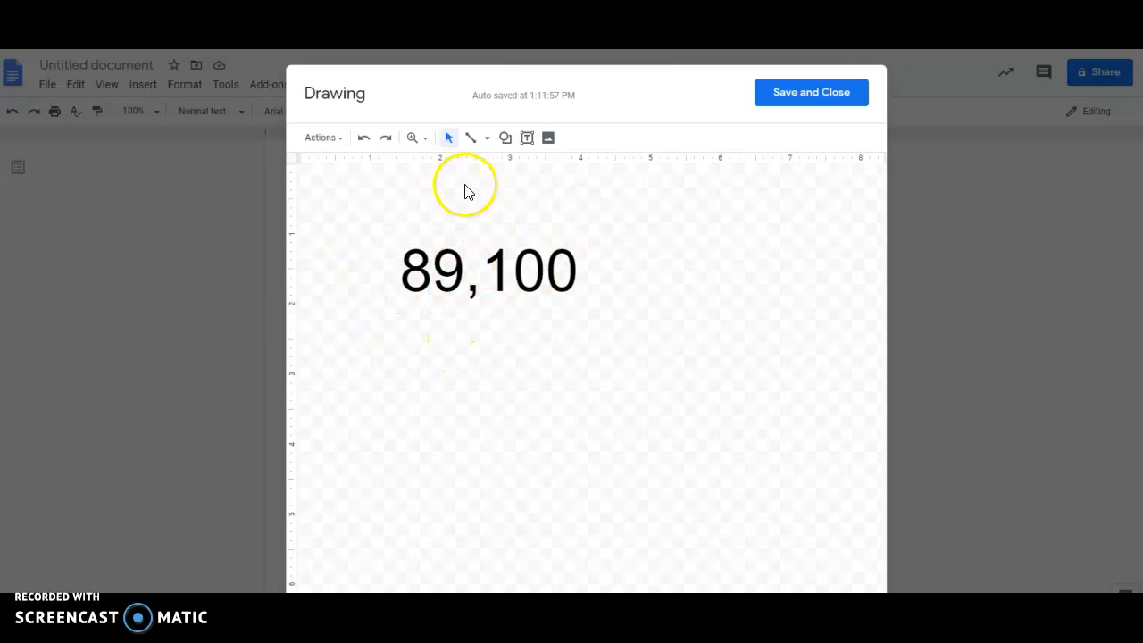
- Draw a curve of four loops beneath 89,100, starting after the last zero and ending between the 8 and the 9
left_click(486, 139)
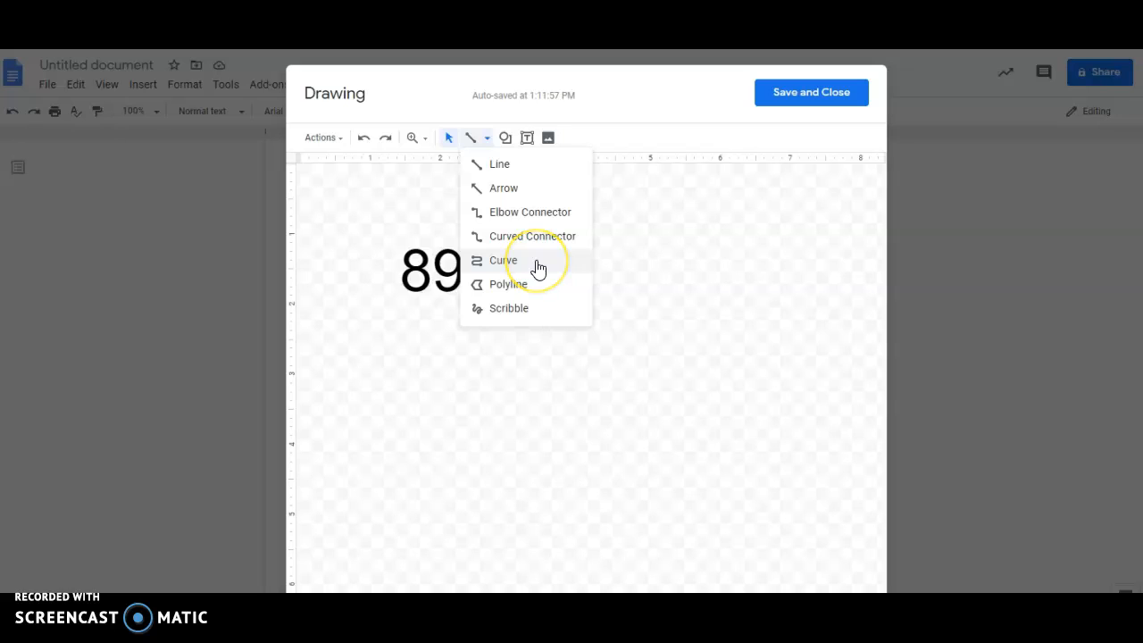
left_click(503, 259)
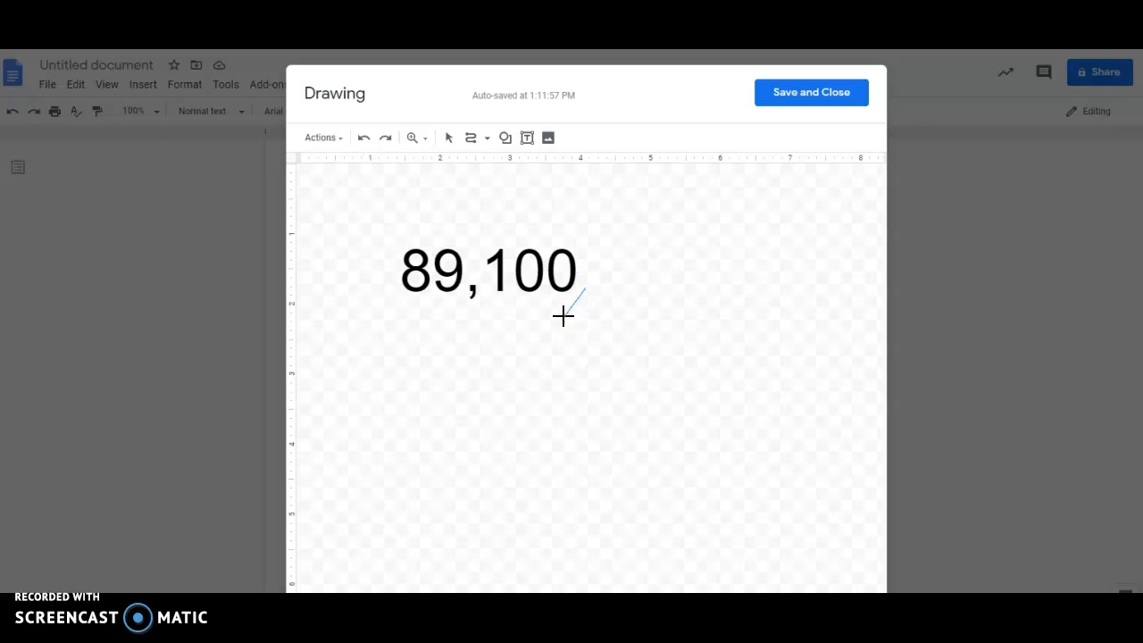
left_click_drag(563, 317, 554, 304)
left_click(544, 292)
left_click(489, 317)
left_click(444, 316)
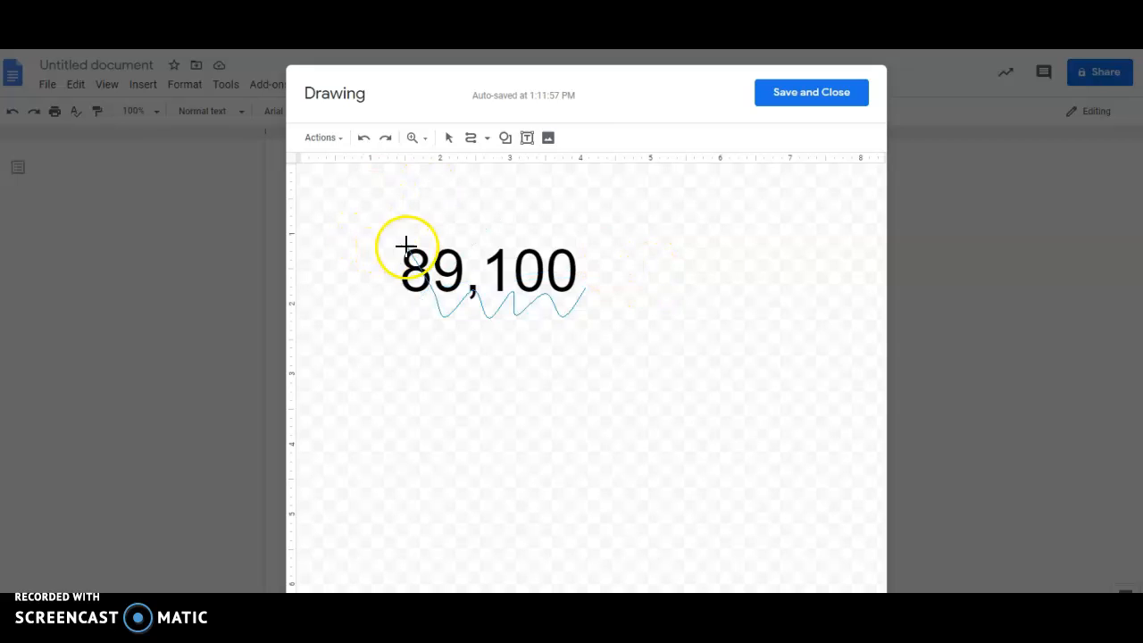
double_click(432, 286)
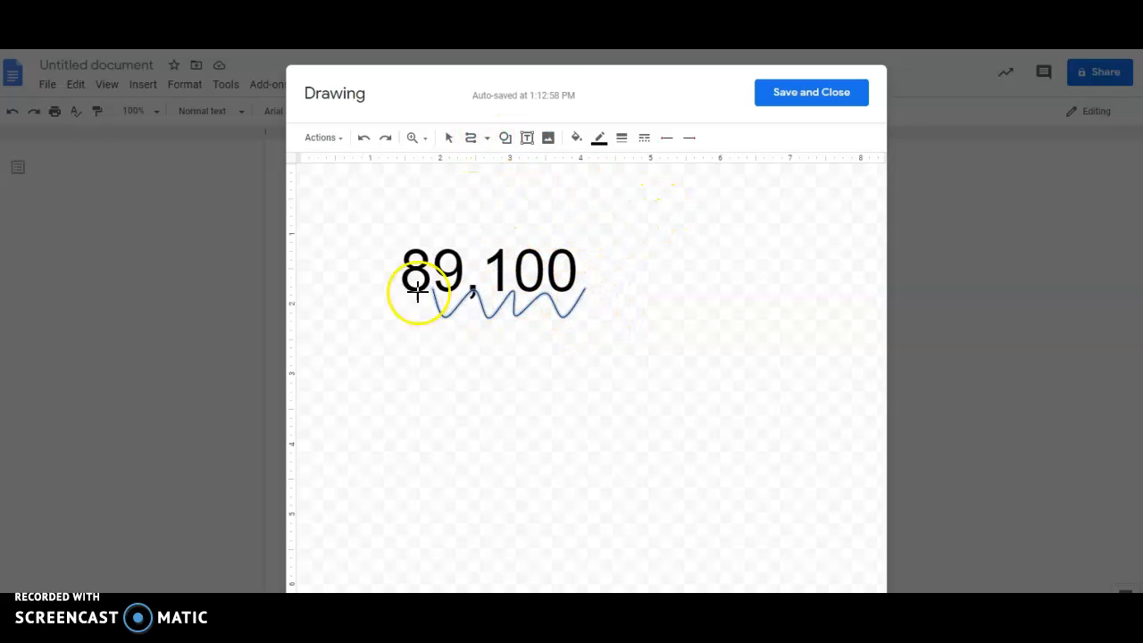
- Set both ends of the looped curve to filled circles
left_click(672, 140)
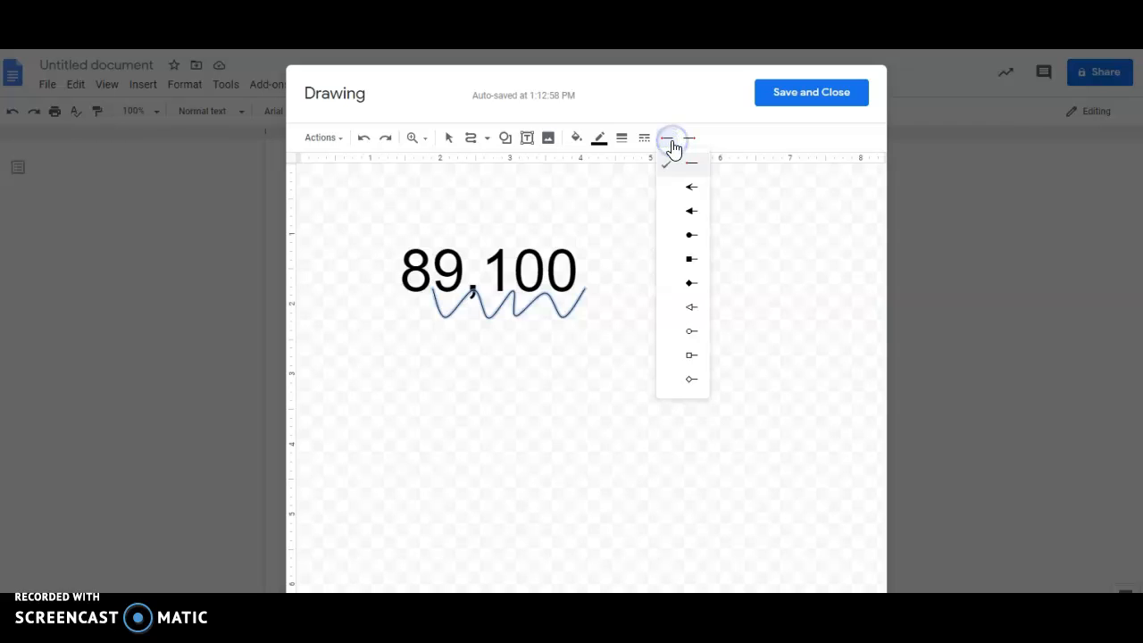
left_click(686, 234)
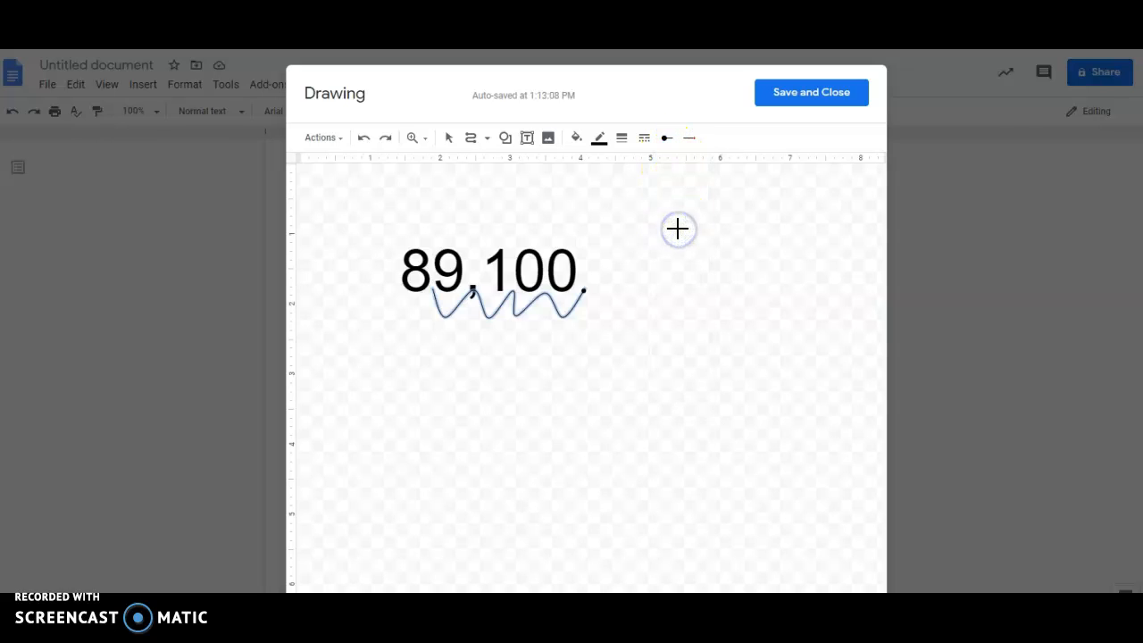
left_click(689, 143)
left_click(699, 234)
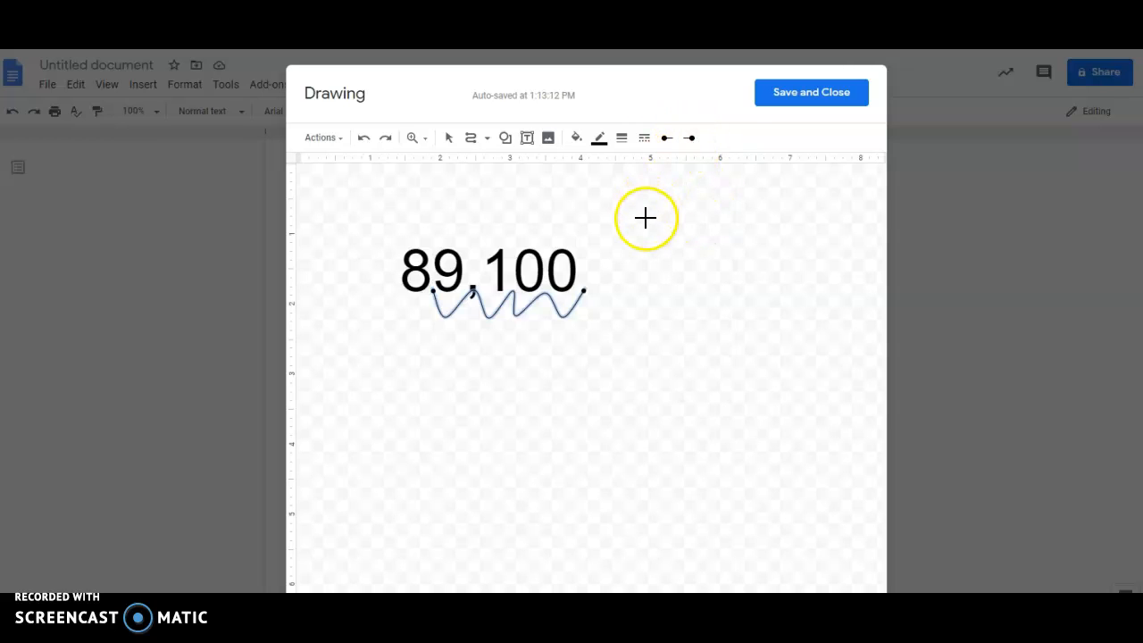
- Try heavier line weights on the looped curve and return it to 1px
left_click(623, 139)
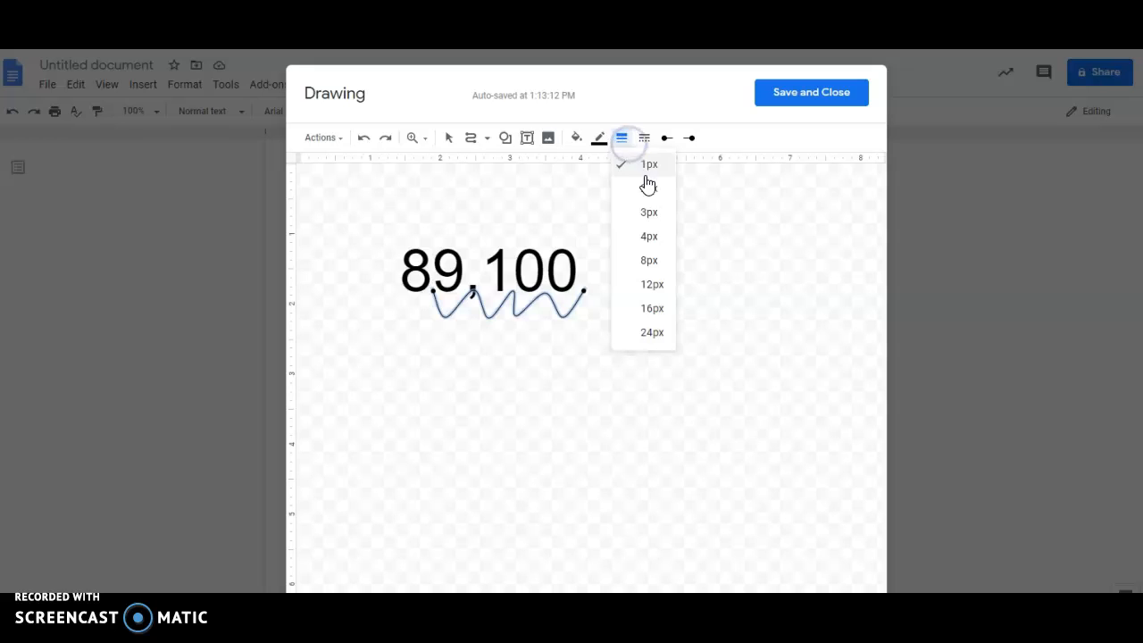
left_click(649, 211)
left_click(622, 137)
left_click(661, 291)
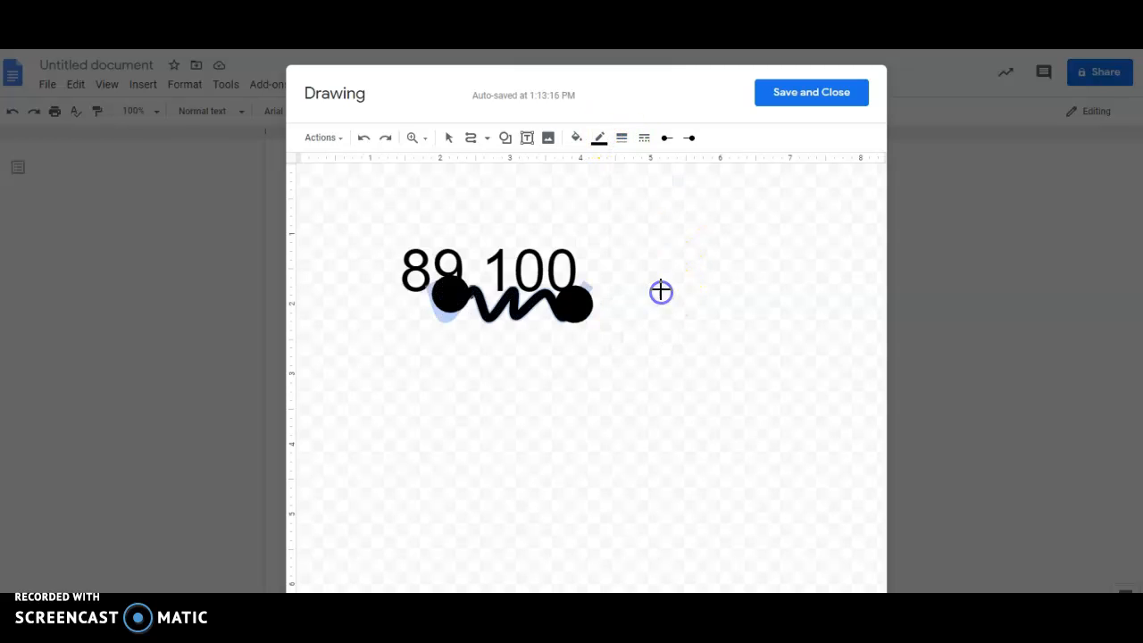
left_click(622, 137)
left_click(650, 164)
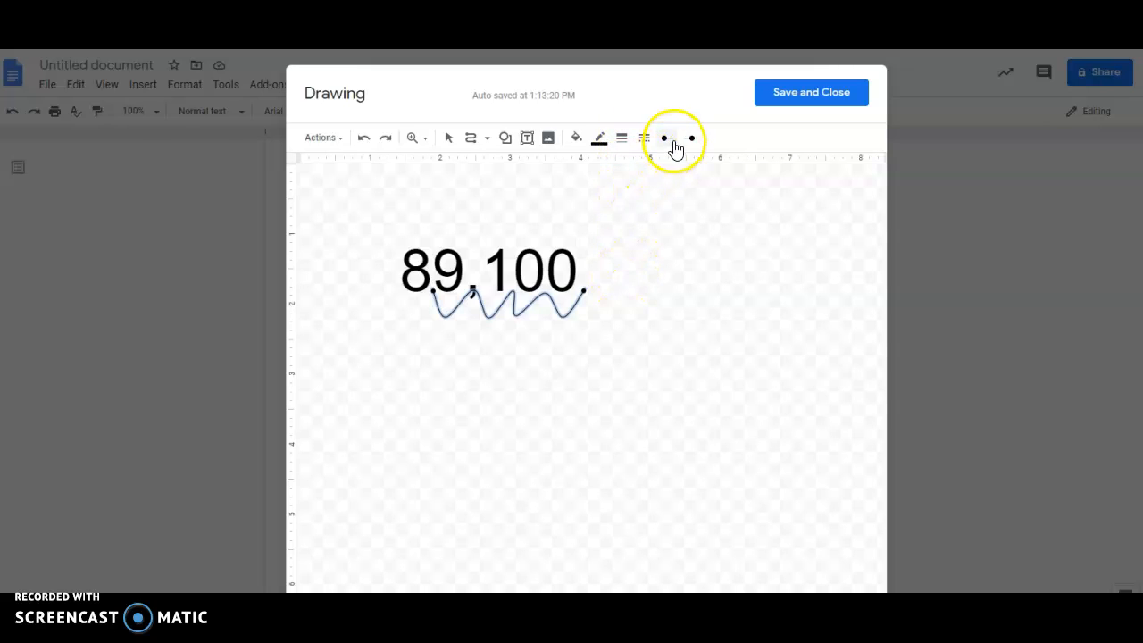
- Remove the dot from the curve's starting end after the last zero, and save the drawing into the document
left_click(667, 138)
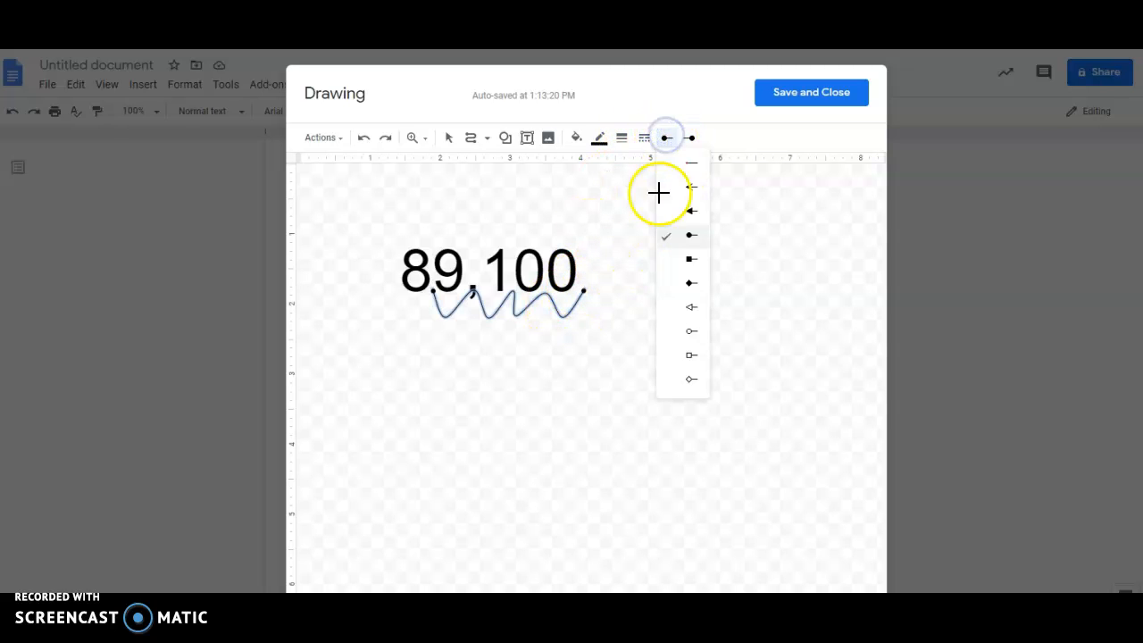
left_click(694, 167)
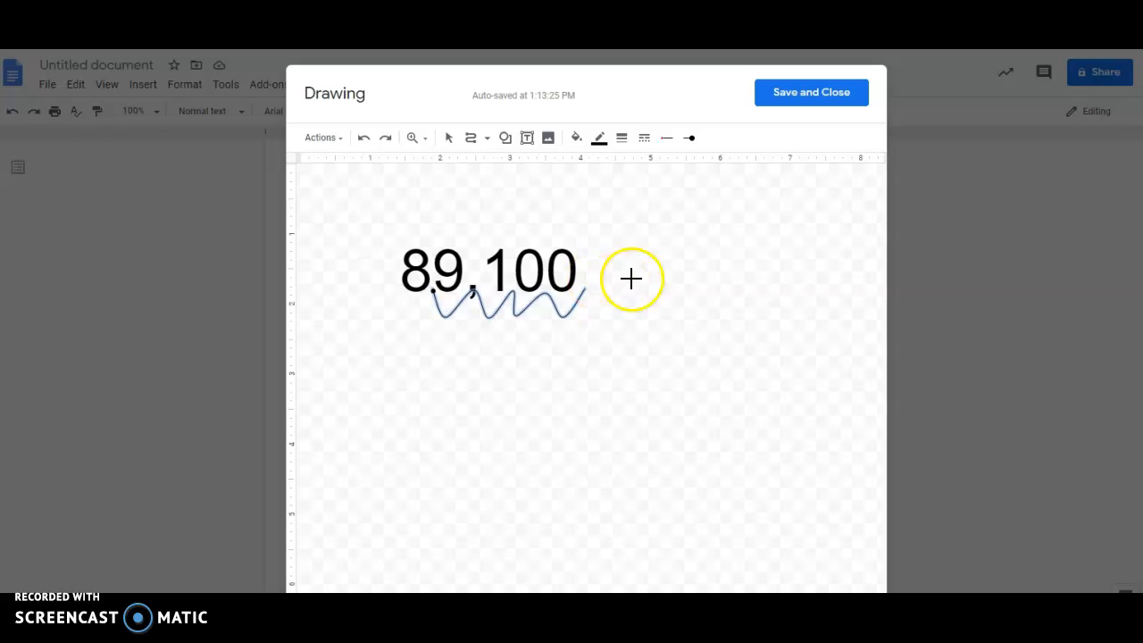
left_click(631, 279)
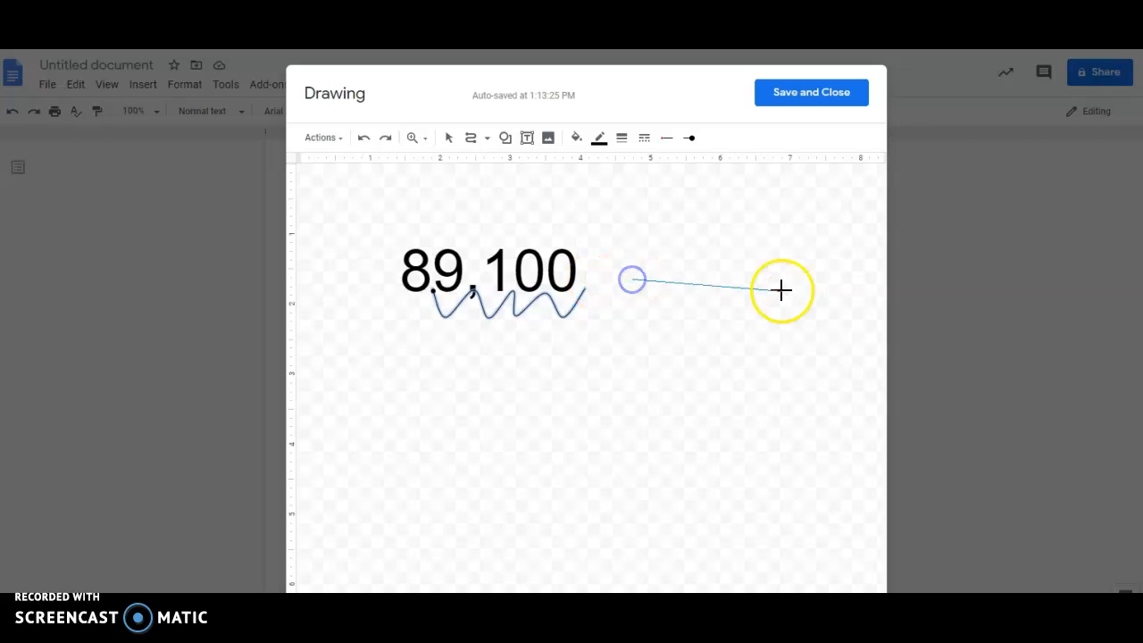
key("Escape")
left_click(642, 279)
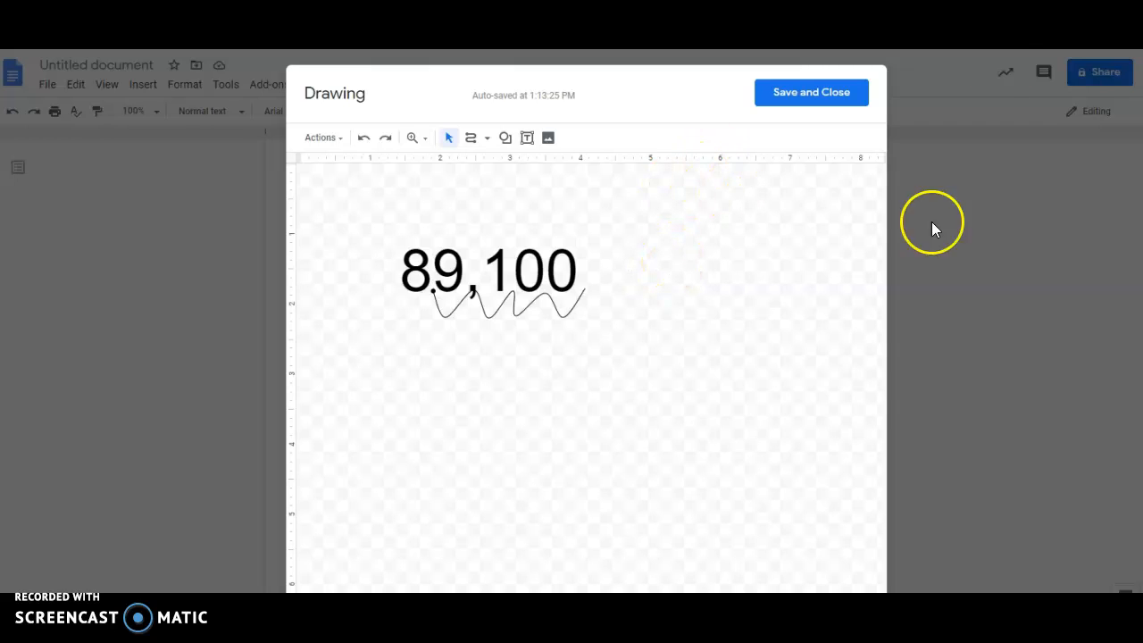
left_click(780, 106)
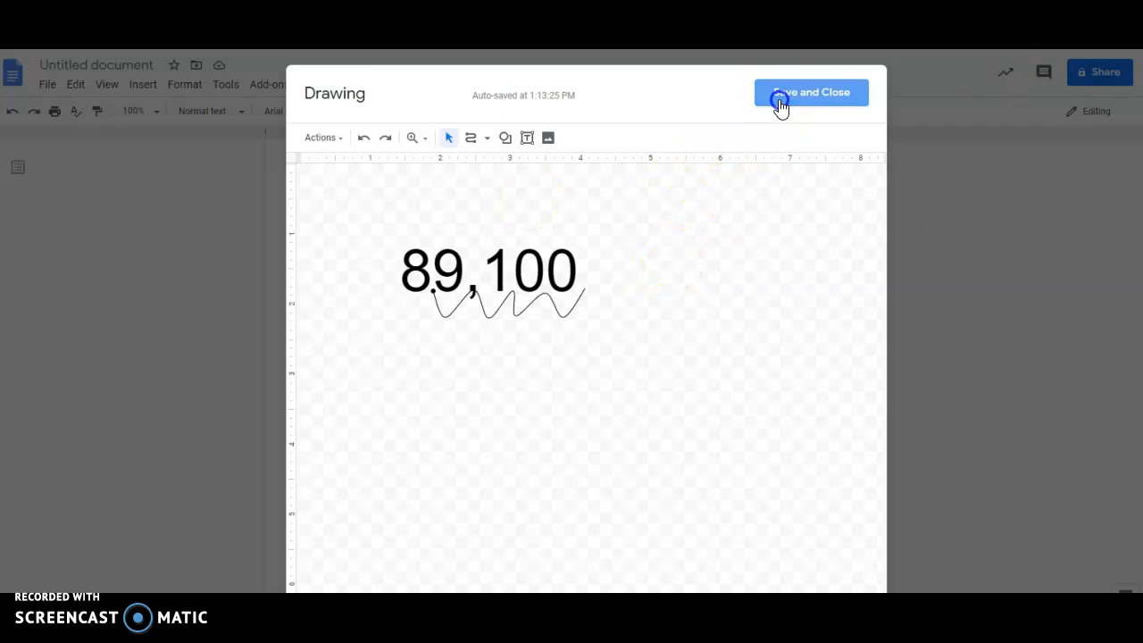
- Resize the inserted 89,100 drawing to about 2 inches wide and slightly reduce its height
left_click(524, 332)
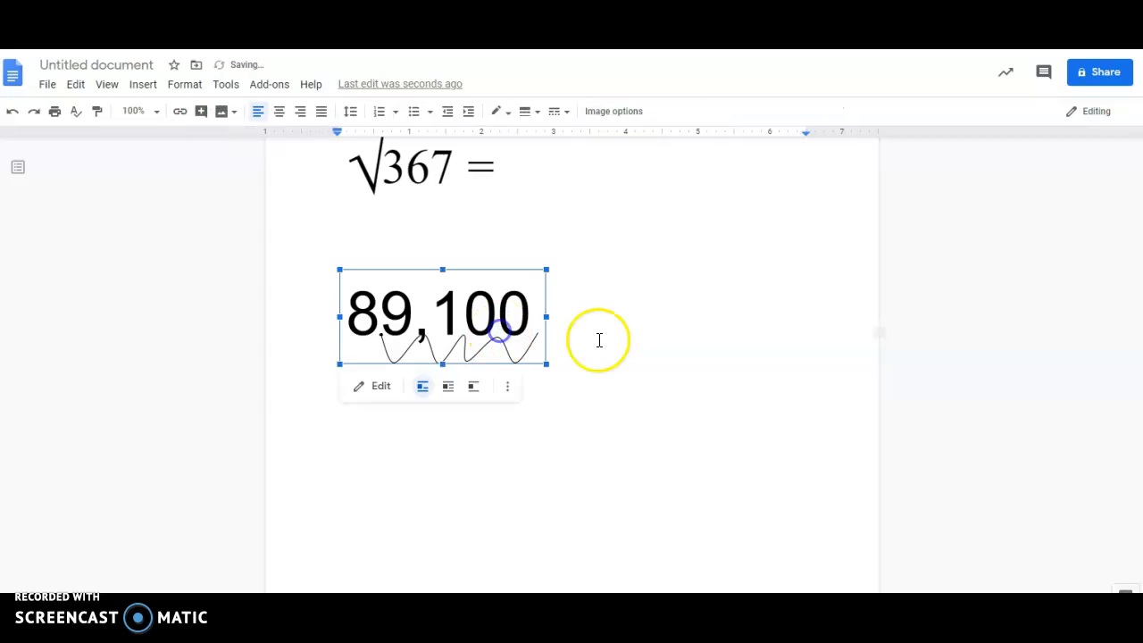
mouse_move(546, 364)
left_mouse_down()
mouse_move(770, 466)
mouse_move(390, 305)
left_mouse_up()
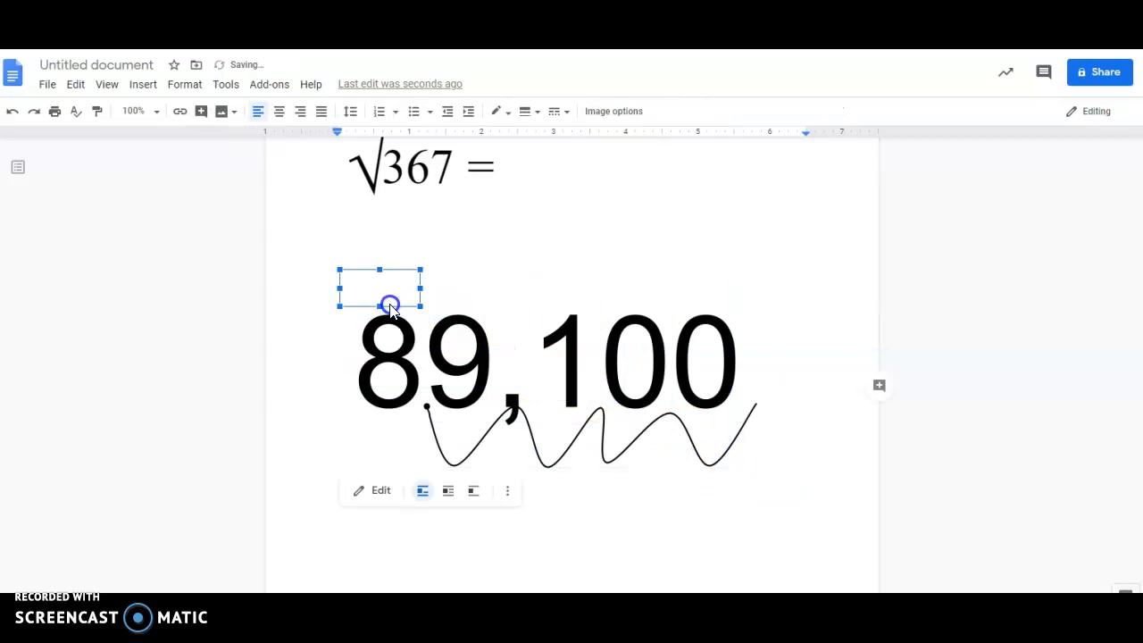
left_click(438, 300)
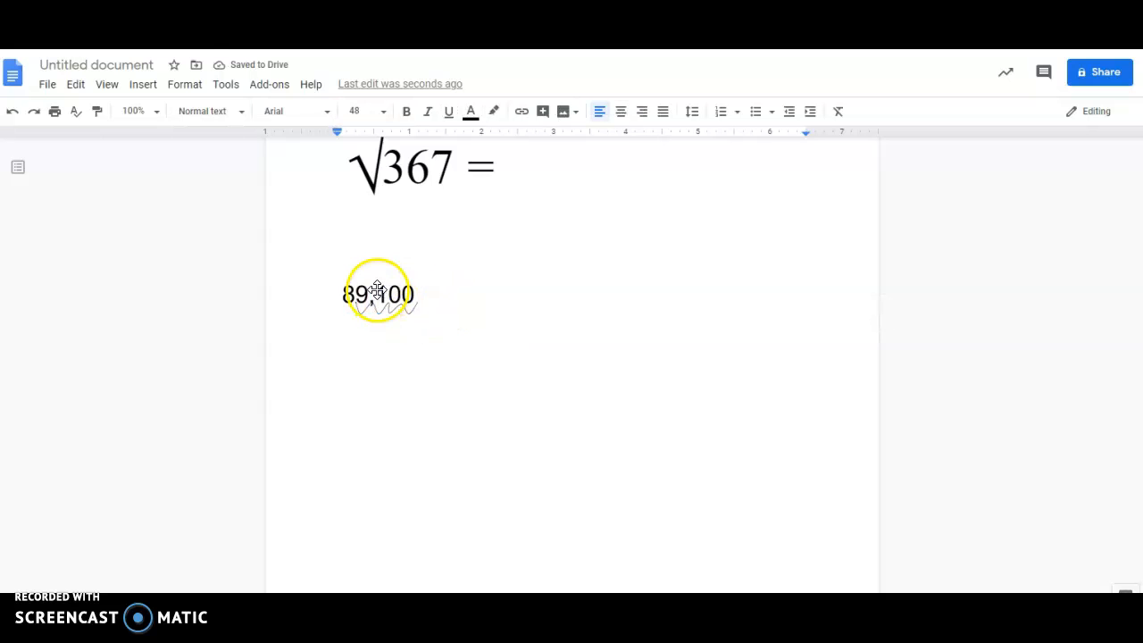
left_click(400, 293)
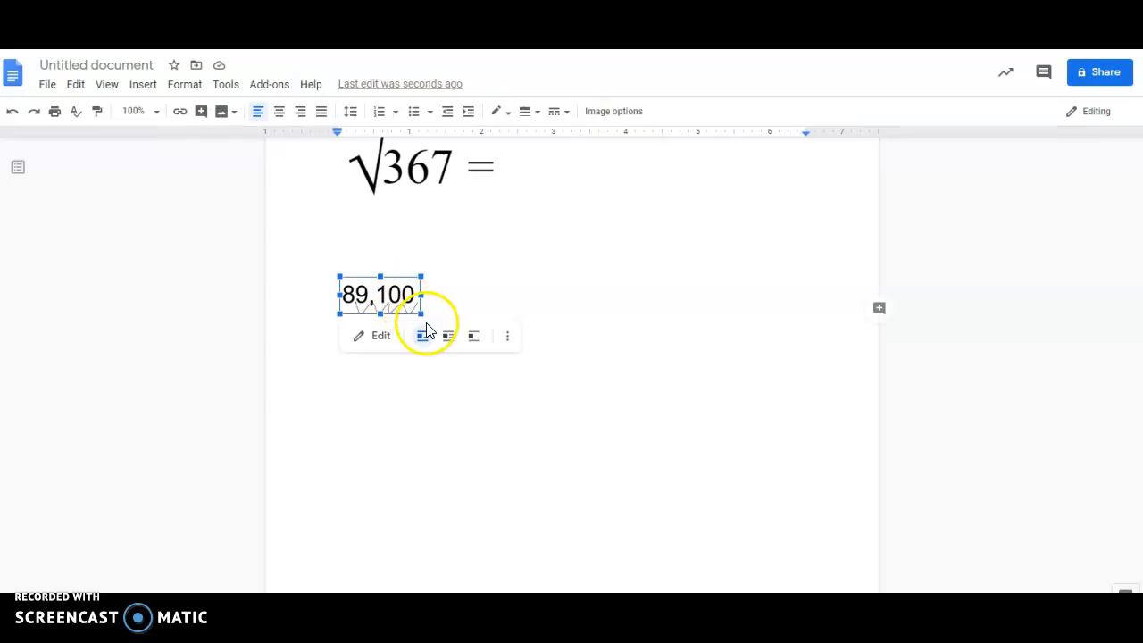
left_click_drag(421, 313, 484, 336)
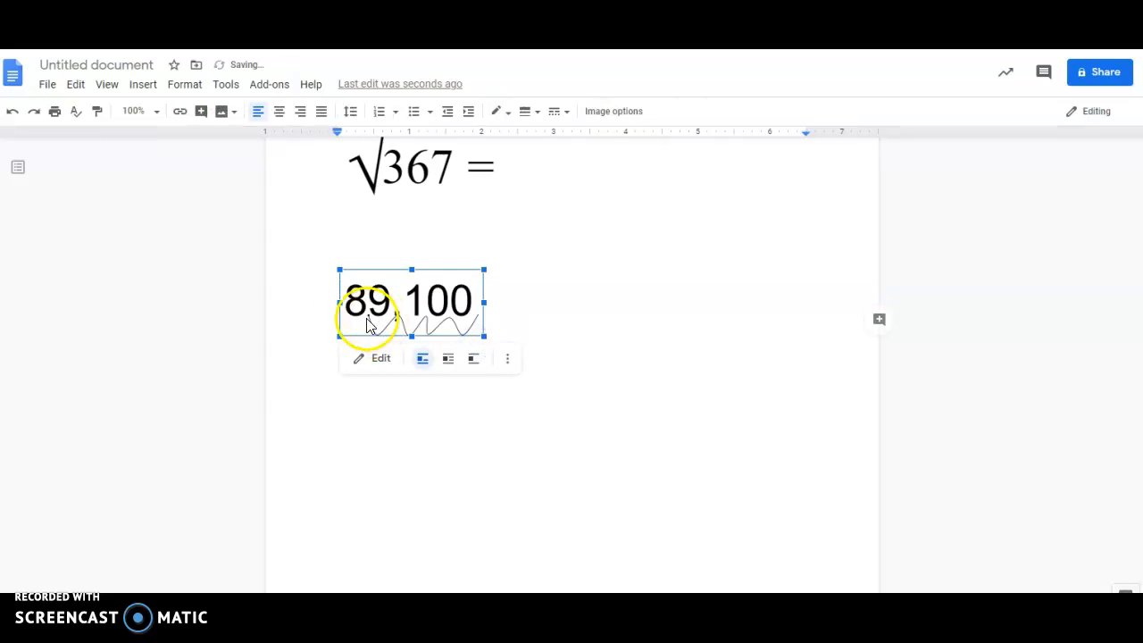
mouse_move(412, 336)
left_mouse_down()
mouse_move(413, 316)
mouse_move(411, 331)
left_mouse_up()
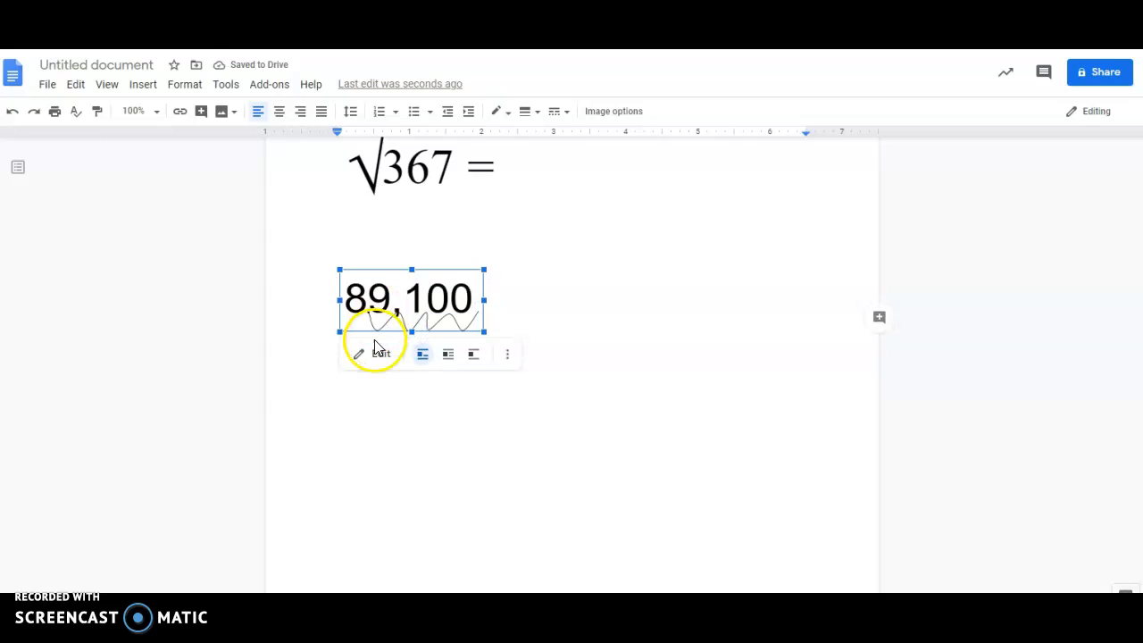
- Reopen the 89,100 drawing in its editor, return to the document, and place the cursor after it
double_click(385, 305)
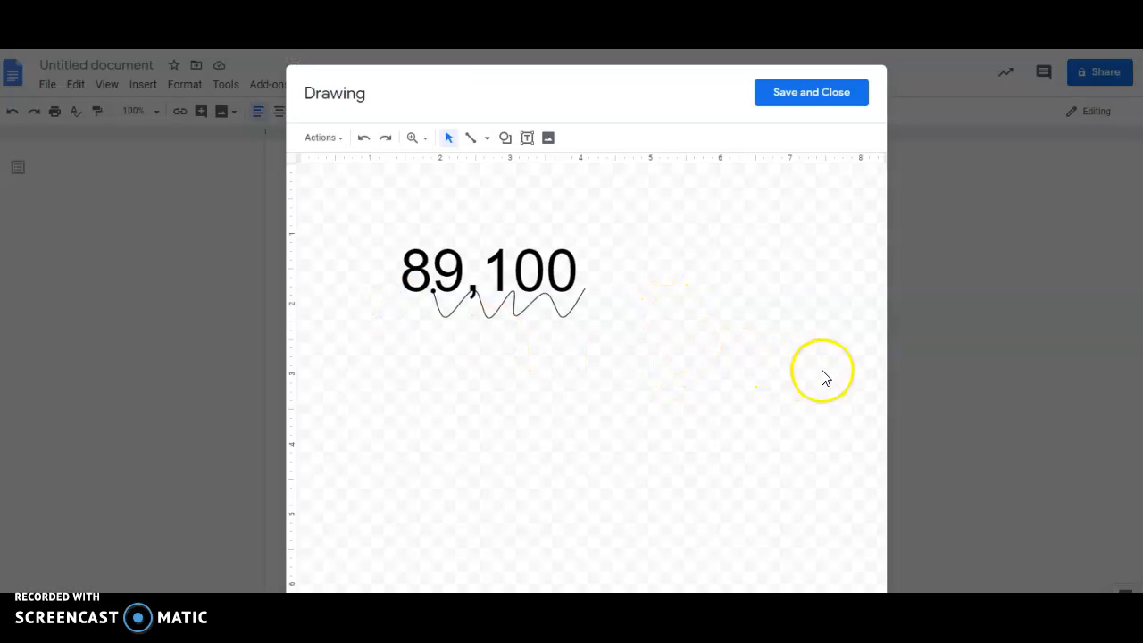
left_click(816, 99)
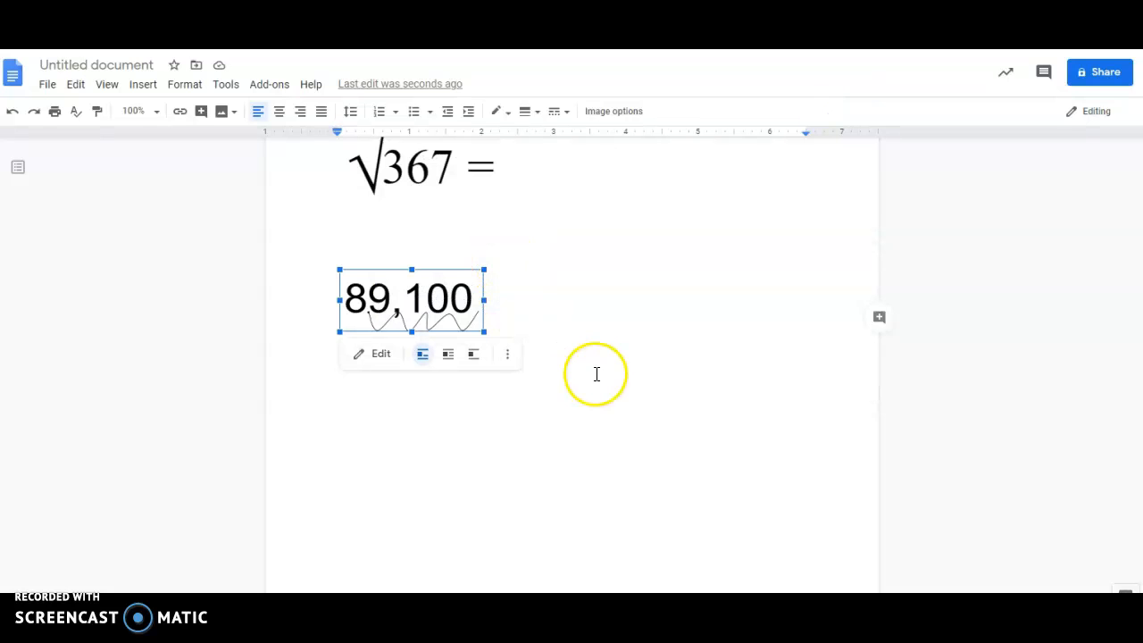
left_click(543, 321)
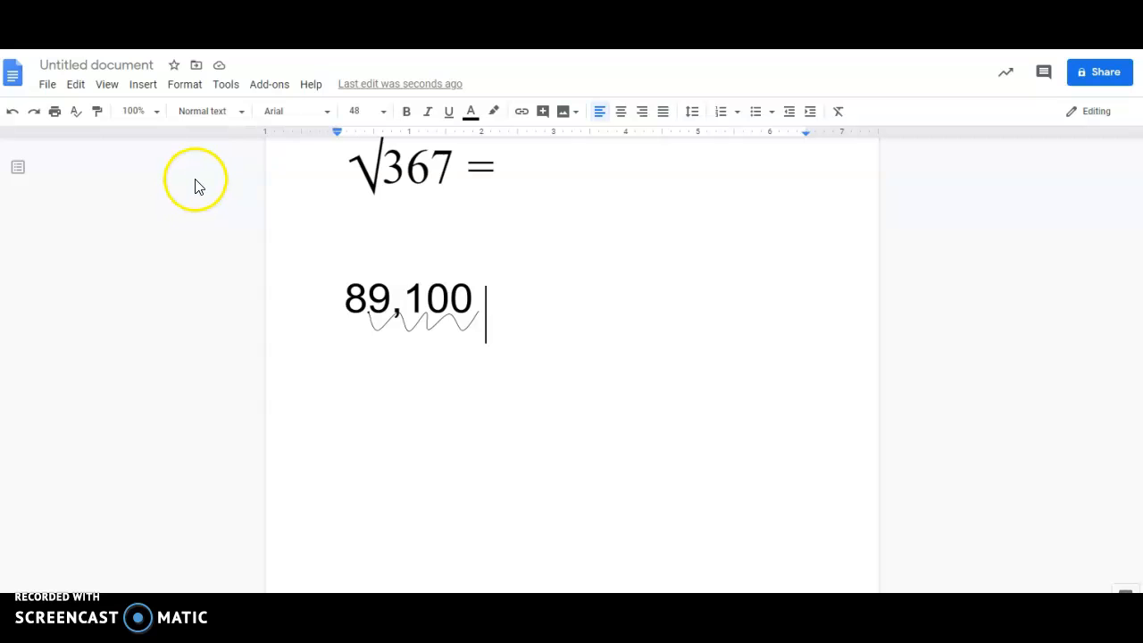
left_click(145, 86)
mouse_move(175, 89)
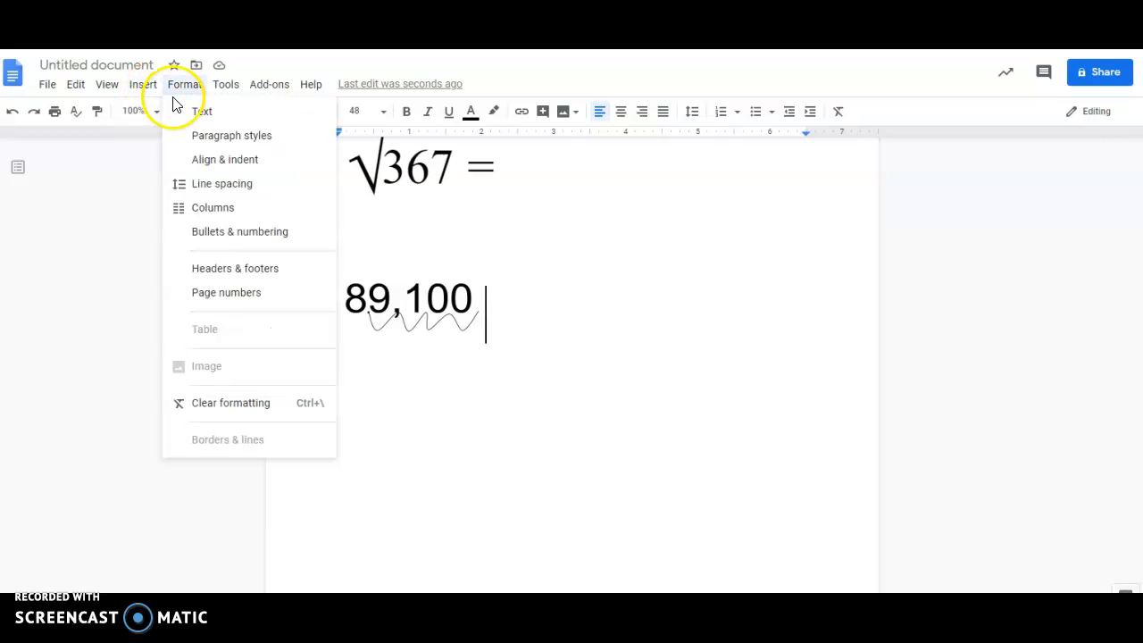
mouse_move(145, 100)
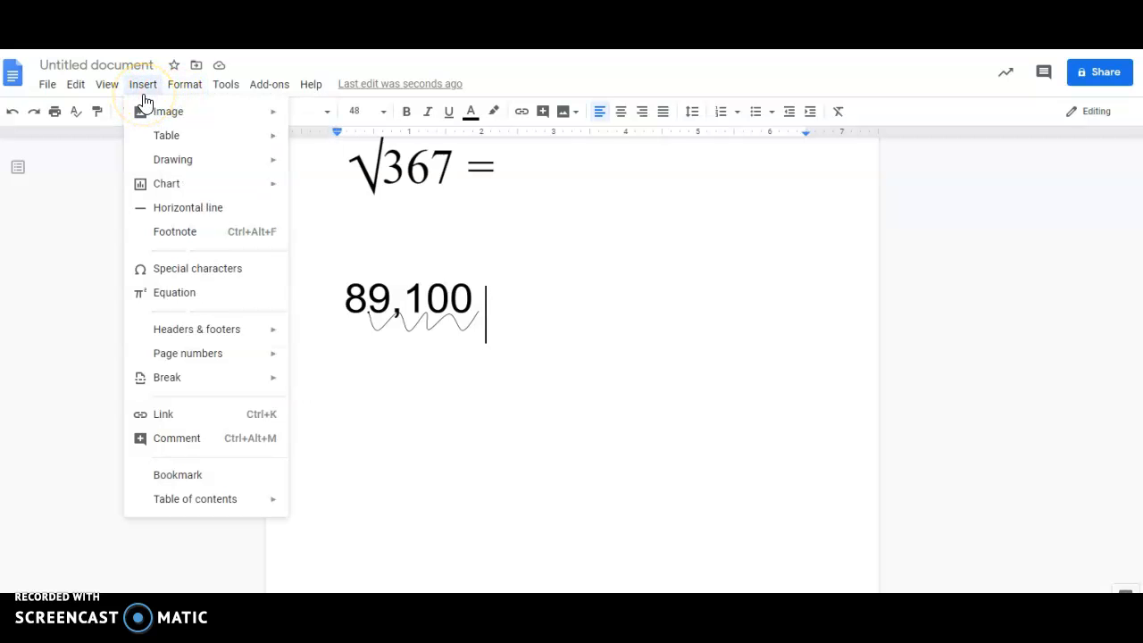
left_click(572, 312)
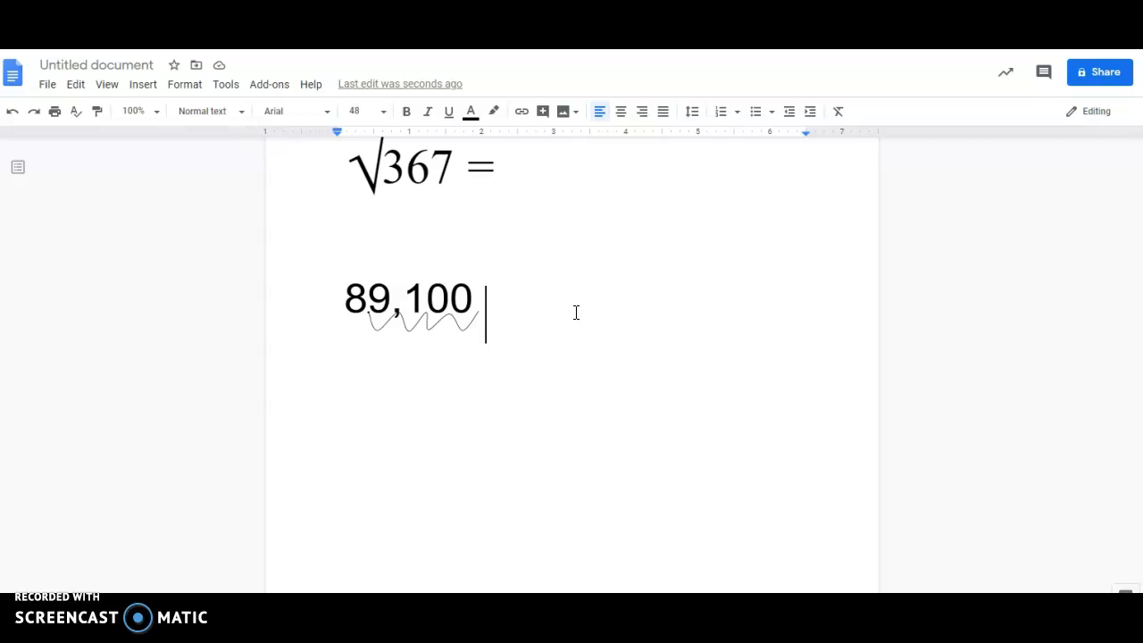
- Shrink the 89,100 drawing to about 1 inch wide and place the cursor after it
left_click(416, 297)
left_click_drag(484, 331, 416, 309)
left_click(434, 298)
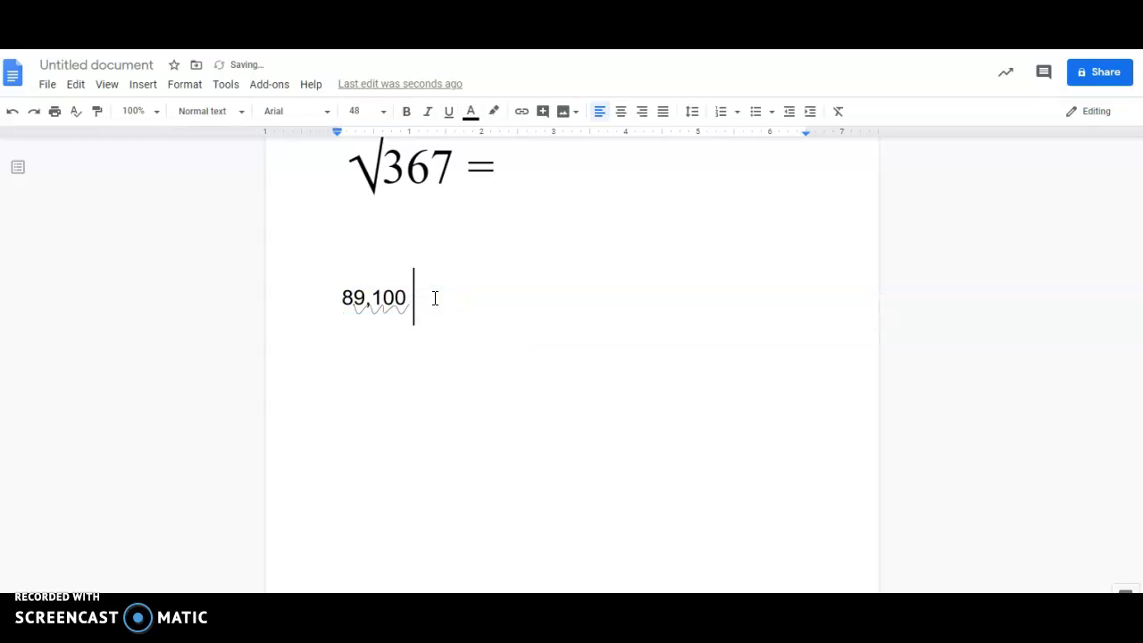